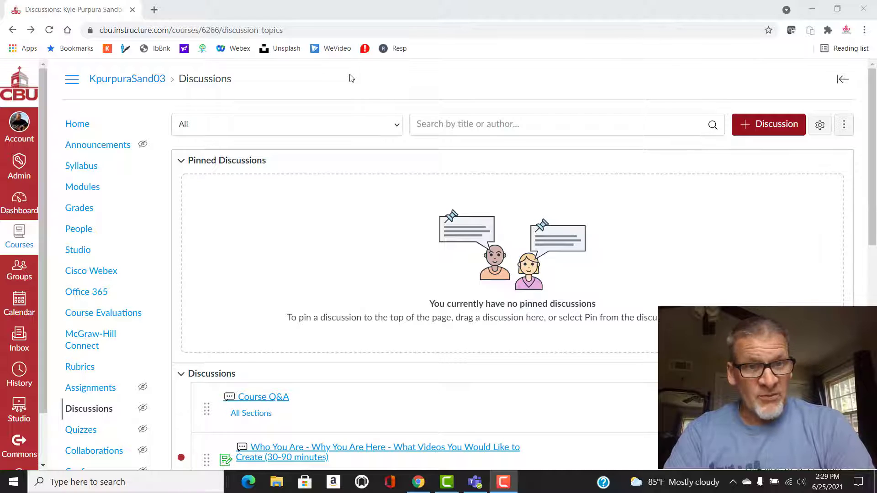
# Open the Course Q&A discussion from the course home page and check where its About Your Instructor link leads
pyautogui.click(84, 127)
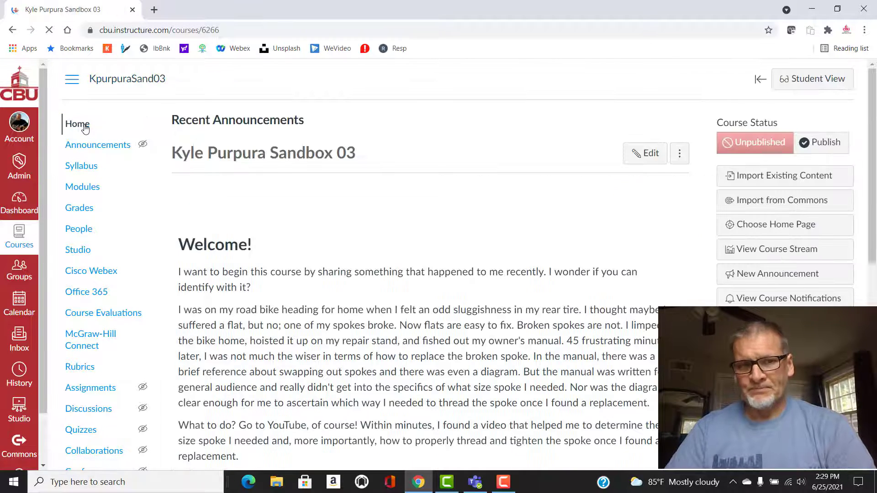
pyautogui.scroll(-9, 431, 351)
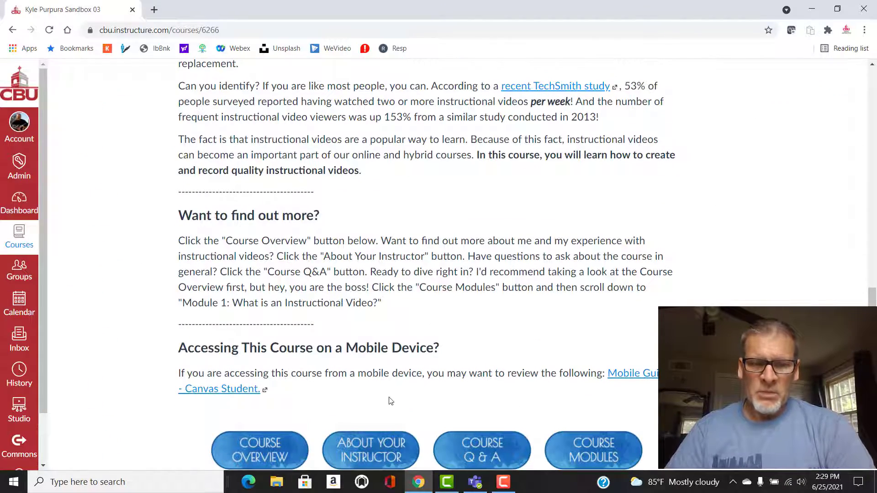
pyautogui.scroll(-1, 388, 400)
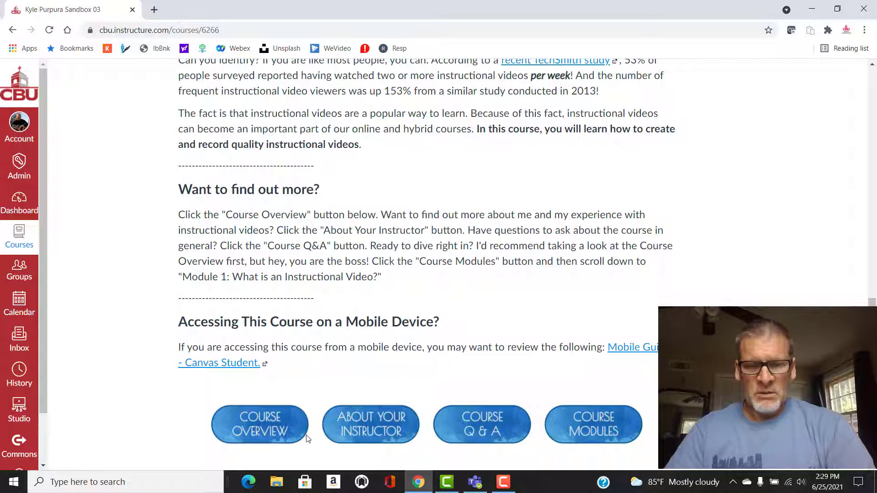
pyautogui.click(481, 432)
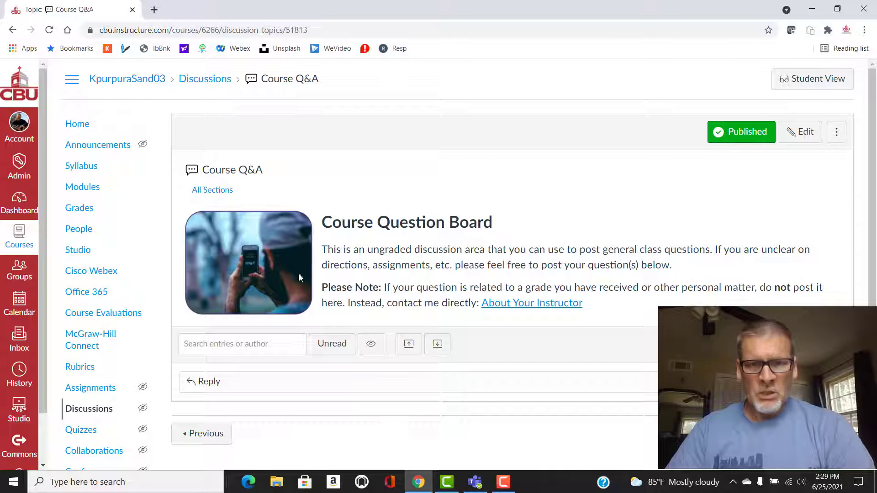
pyautogui.click(536, 306)
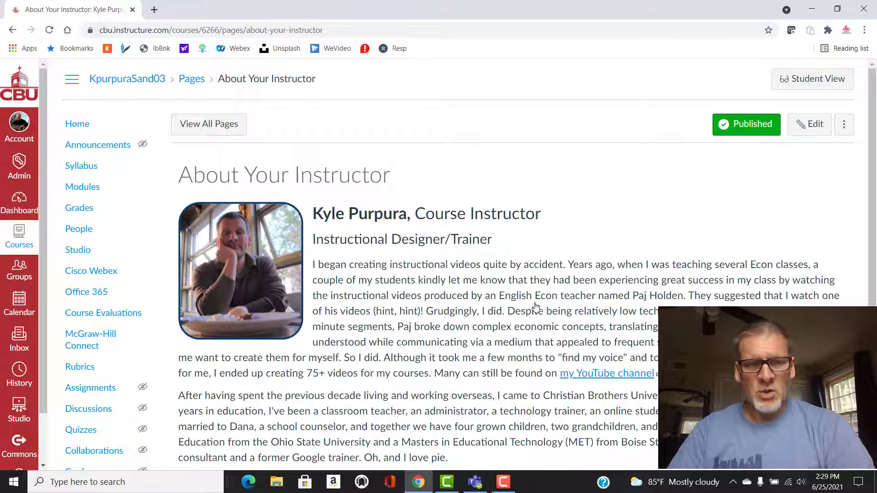
pyautogui.click(13, 30)
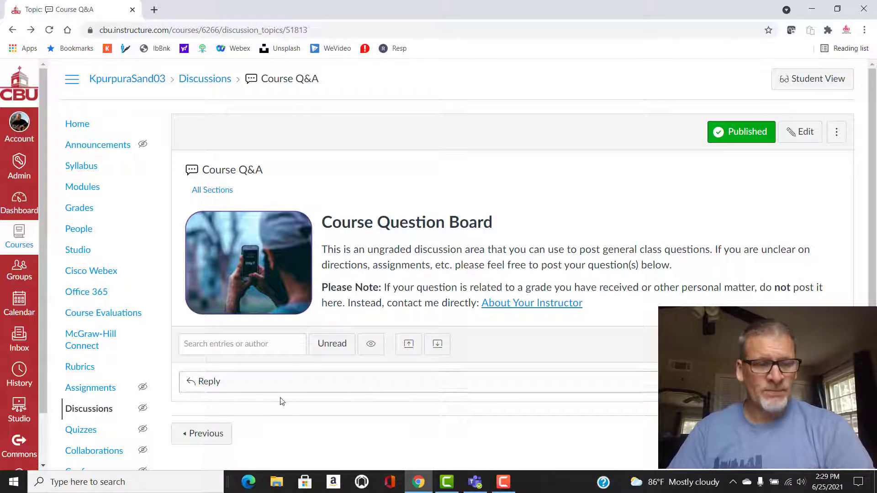
# Open the course's Discussions list and look through it for the two entries titled Course Q&A
pyautogui.scroll(-2, 351, 435)
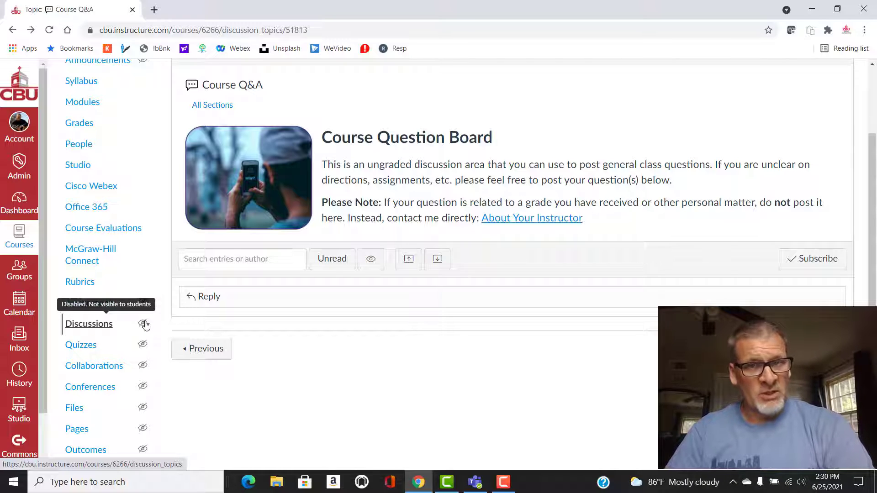
pyautogui.click(86, 329)
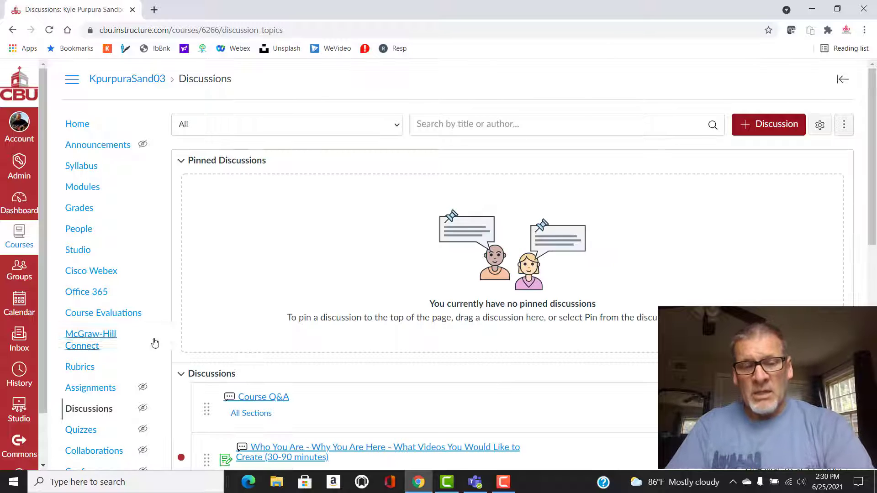
pyautogui.scroll(-7, 299, 413)
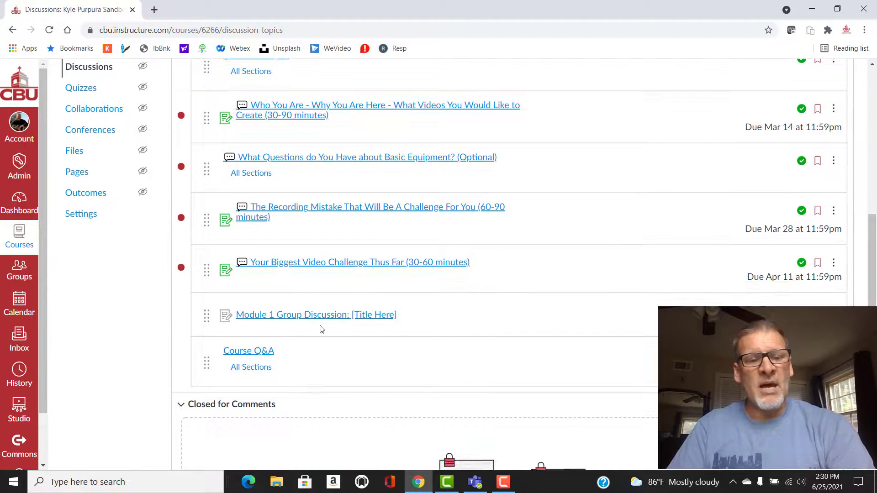
pyautogui.scroll(2, 281, 158)
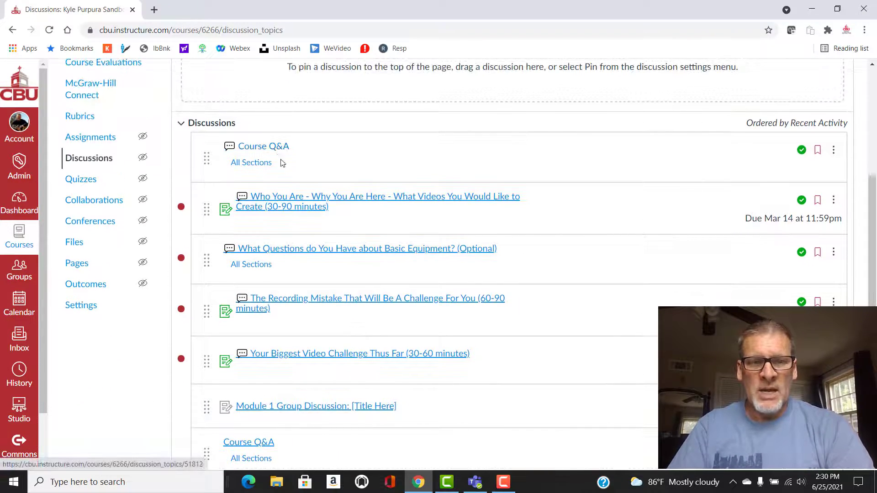
pyautogui.scroll(-2, 288, 368)
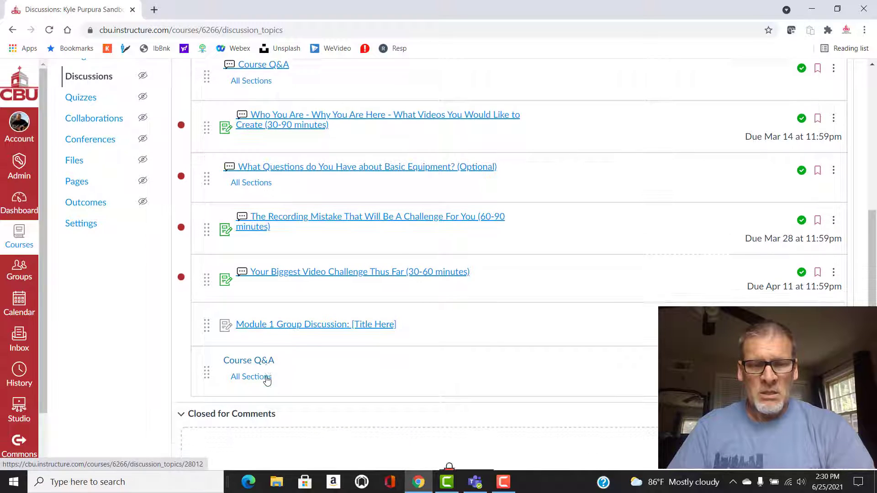
pyautogui.scroll(-4, 267, 381)
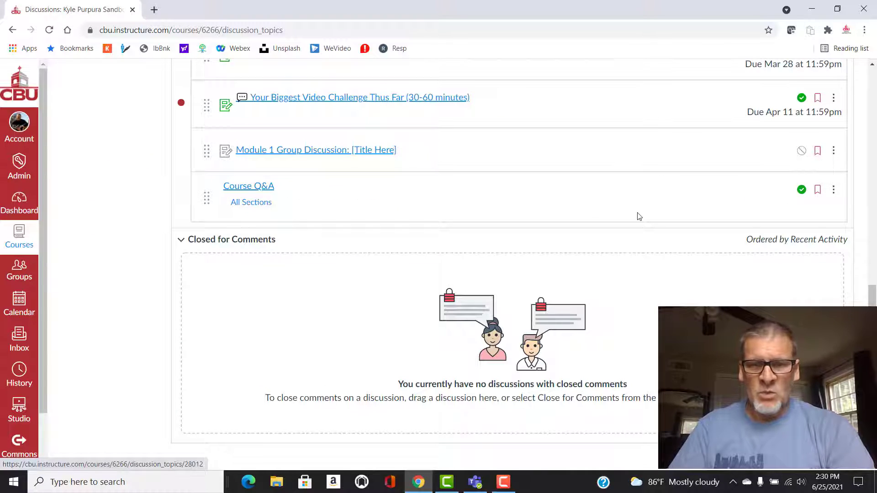
pyautogui.scroll(9, 628, 196)
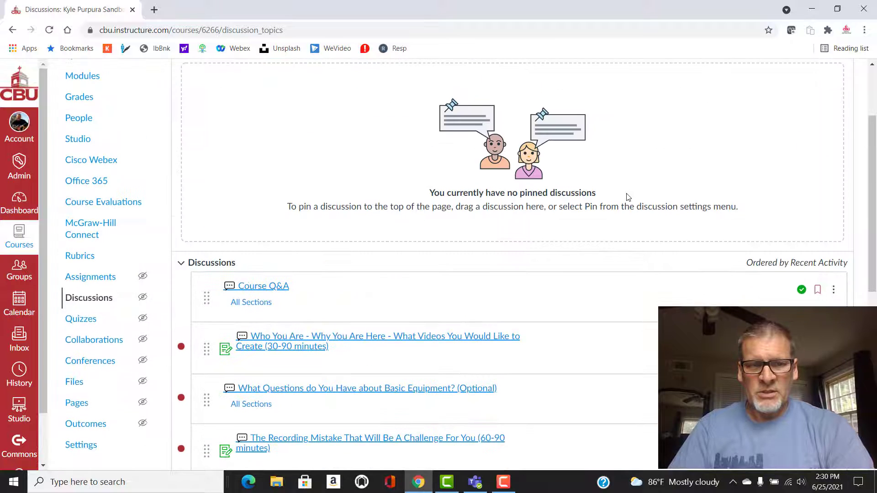
pyautogui.scroll(-2, 628, 196)
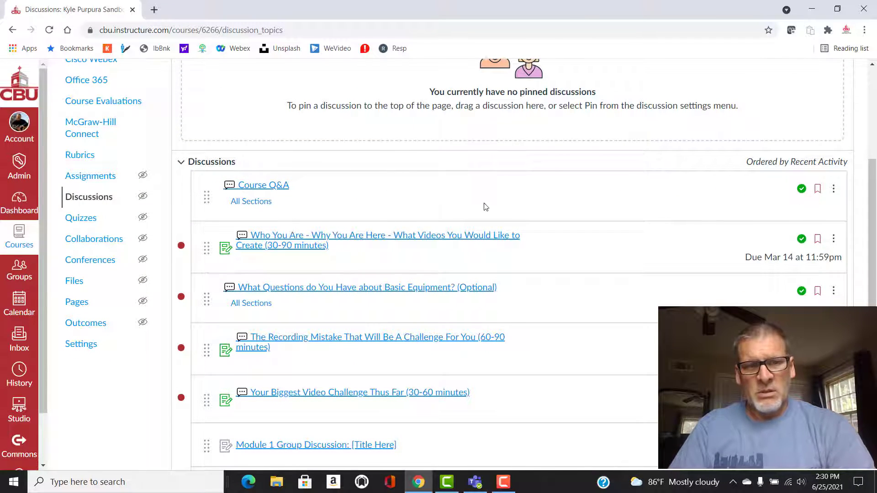
# Open the first Course Q&A discussion, check the topic number in its web address, and return to the list
pyautogui.click(273, 185)
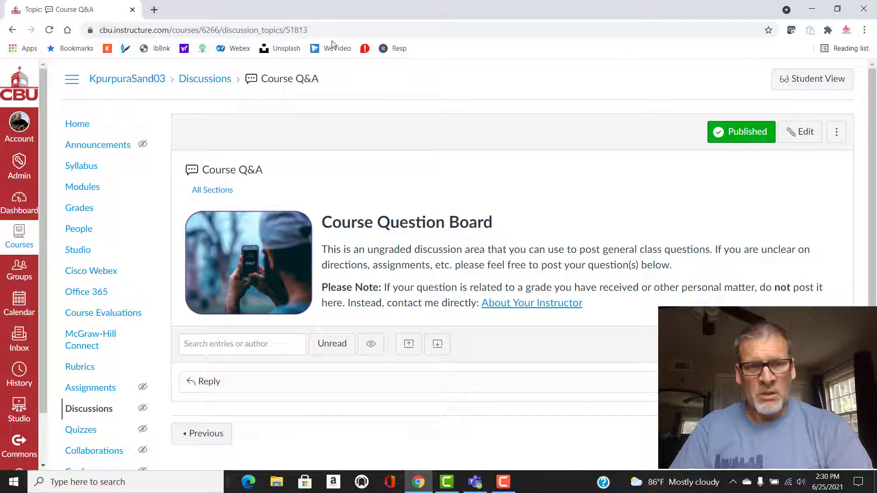
pyautogui.moveTo(286, 30); pyautogui.dragTo(309, 30)
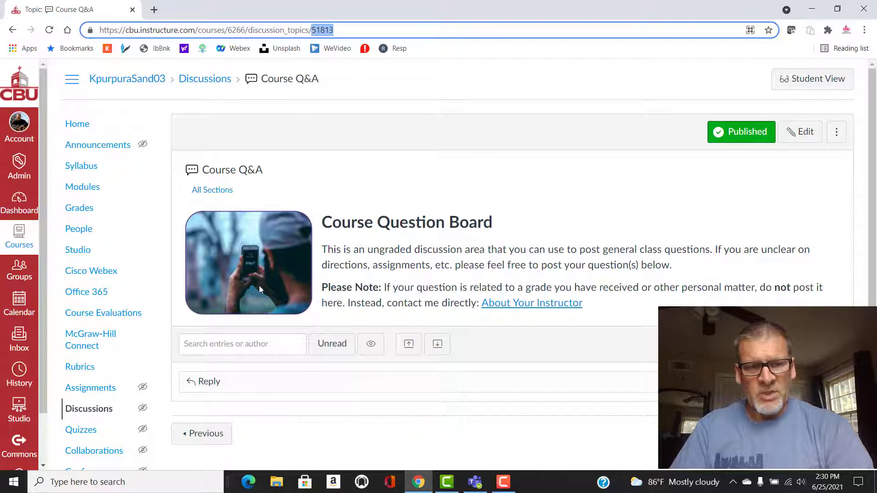
pyautogui.click(404, 140)
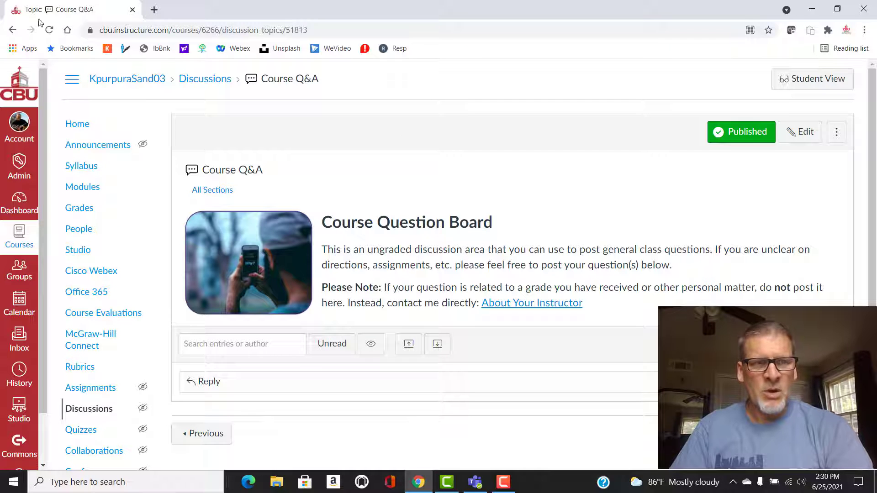
pyautogui.click(13, 30)
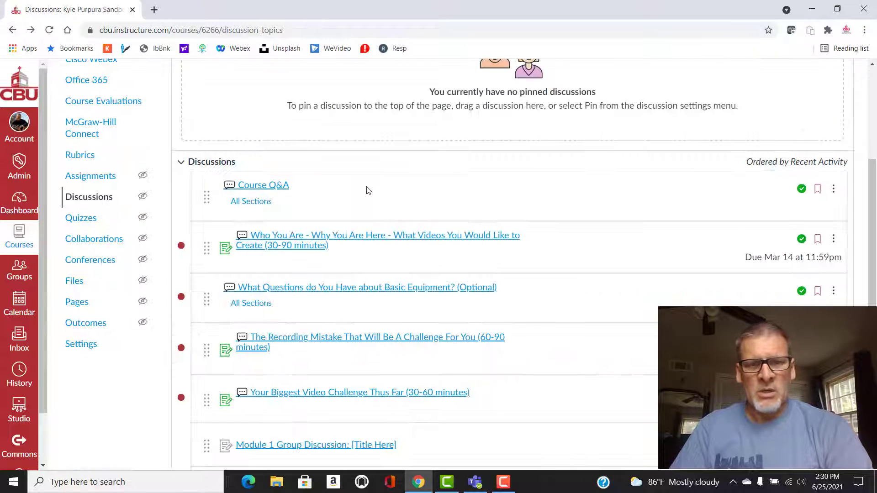
# Open the second Course Q&A discussion at the end of the list, compare its content, and return to the list
pyautogui.scroll(-4, 438, 365)
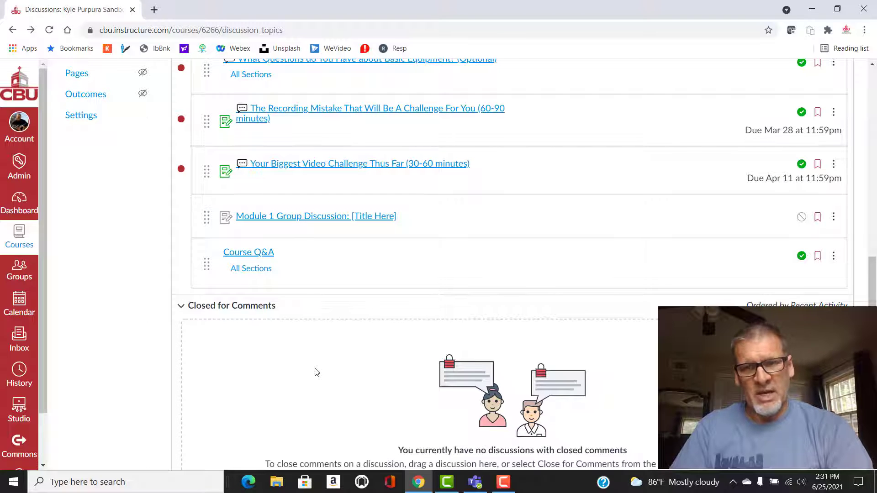
pyautogui.click(256, 252)
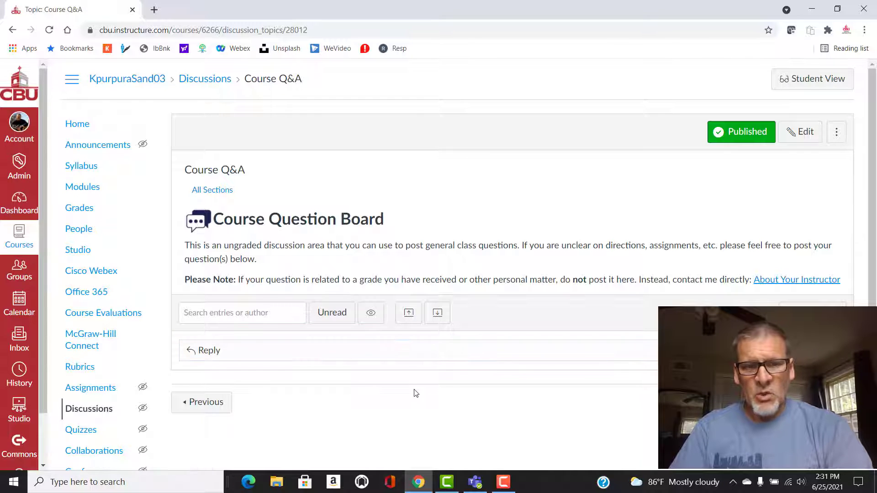
pyautogui.scroll(-1, 413, 391)
pyautogui.scroll(1, 415, 393)
pyautogui.scroll(-1, 415, 393)
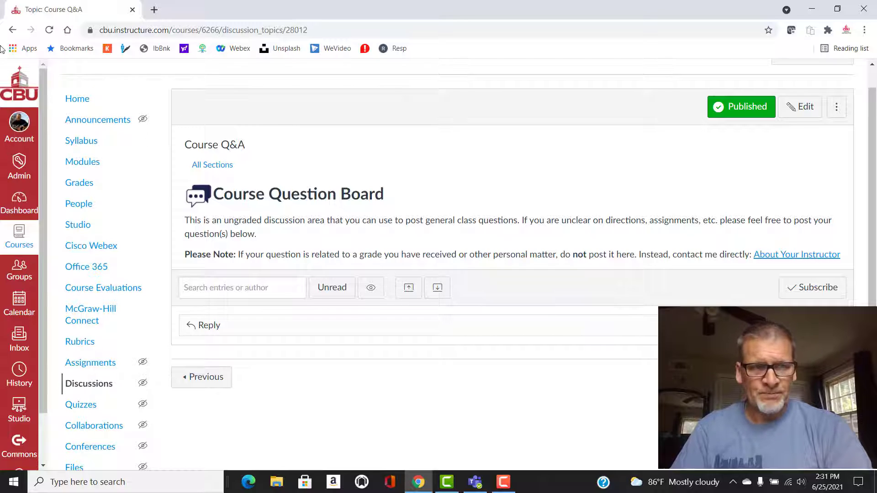
pyautogui.click(13, 30)
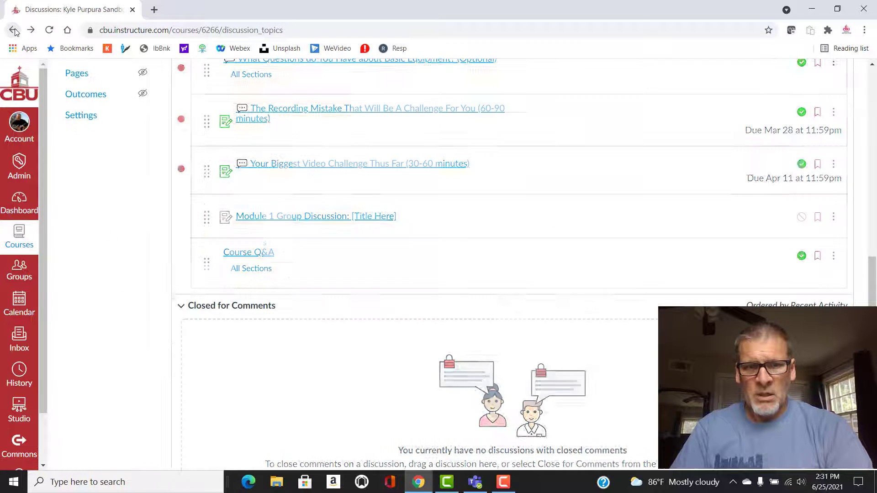
# Delete the duplicate Course Q&A discussion at the end of the Discussions list
pyautogui.scroll(1, 528, 251)
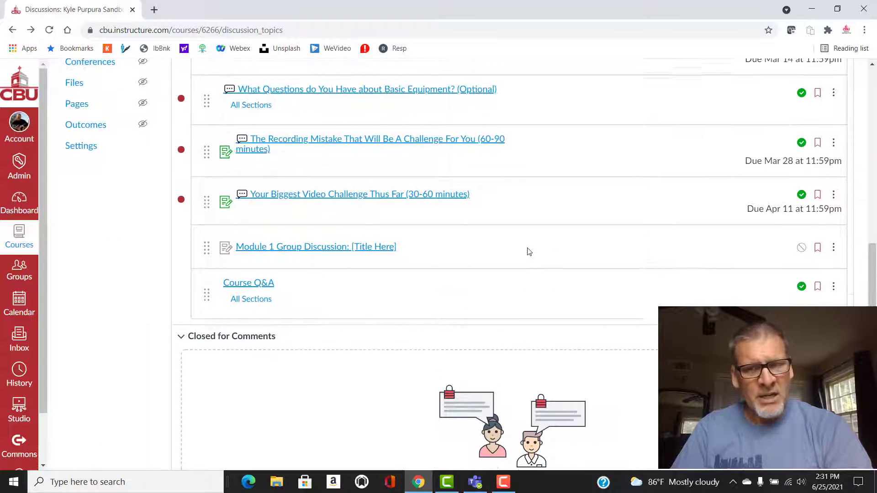
pyautogui.scroll(1, 529, 252)
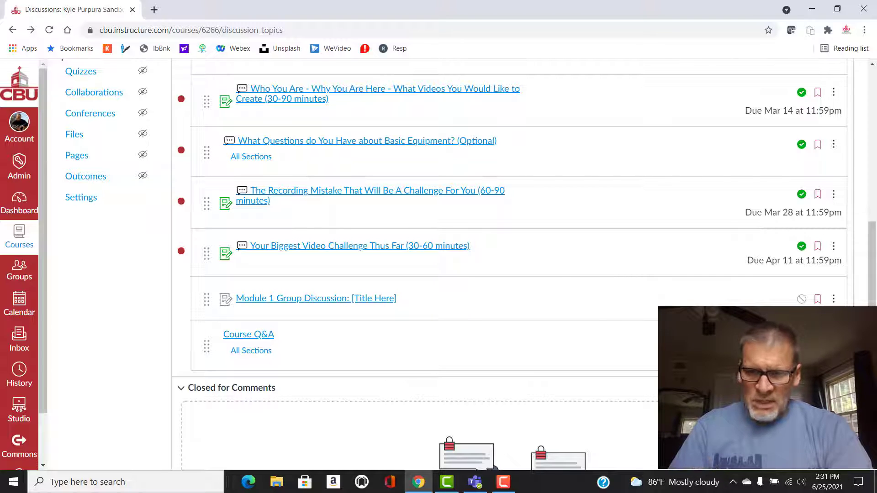
pyautogui.click(834, 337)
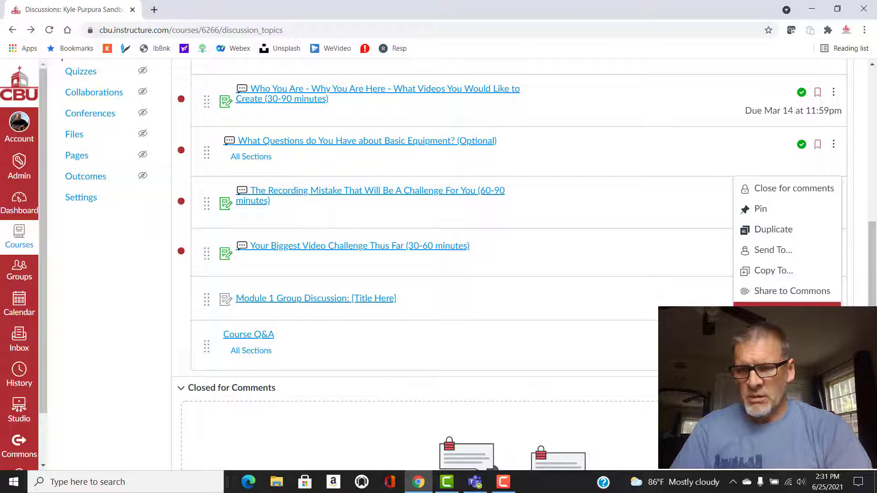
pyautogui.click(777, 311)
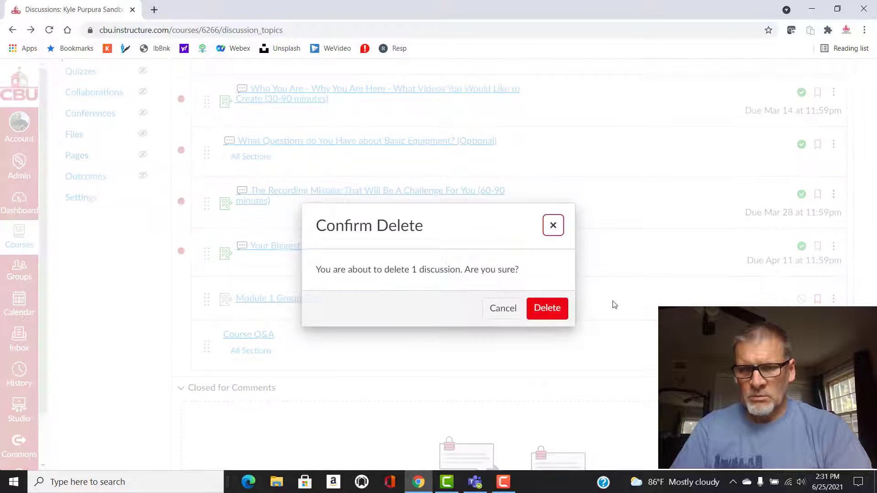
pyautogui.click(547, 308)
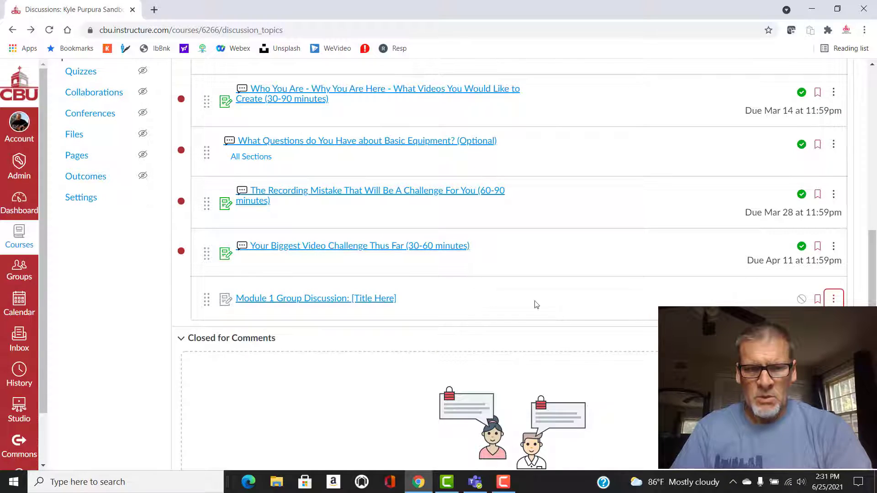
# Review the remaining discussions and publish Module 1 Group Discussion: [Title Here]
pyautogui.scroll(5, 488, 298)
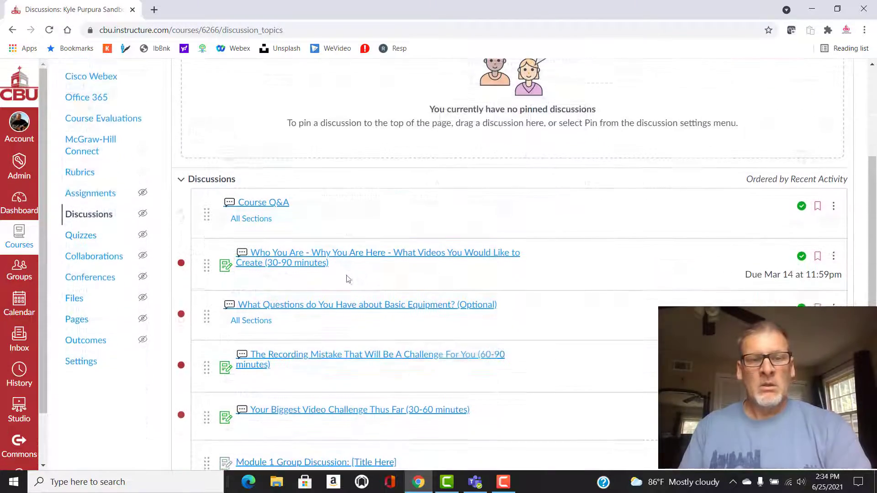
pyautogui.scroll(-3, 347, 279)
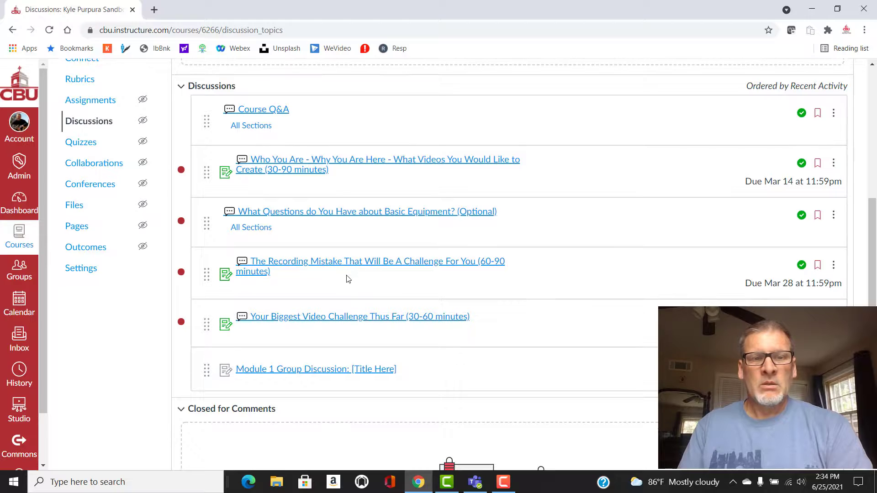
pyautogui.scroll(2, 347, 279)
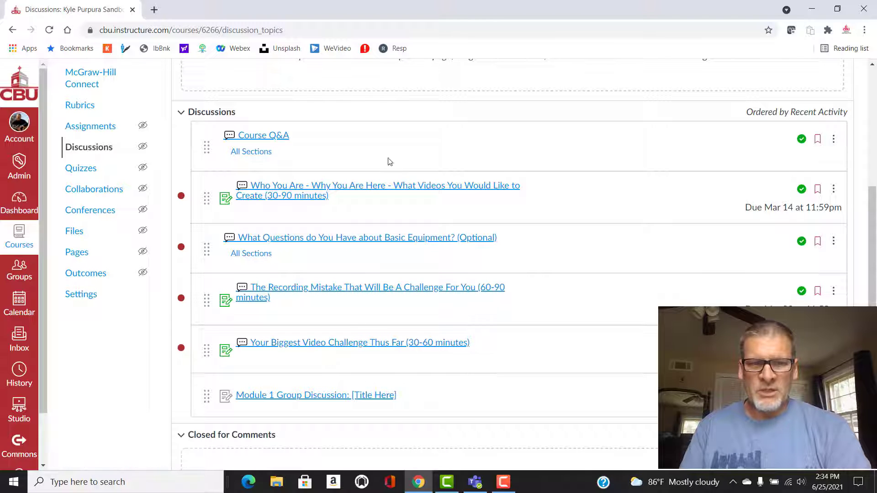
pyautogui.scroll(-1, 351, 347)
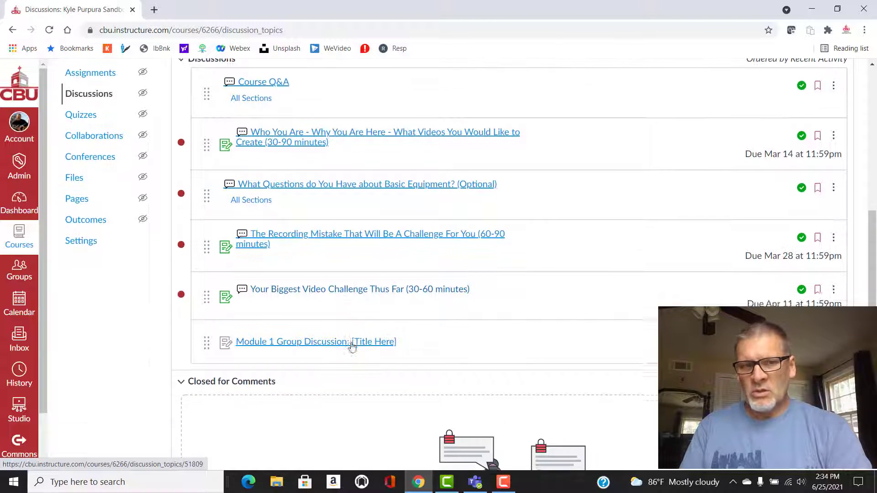
pyautogui.scroll(1, 405, 120)
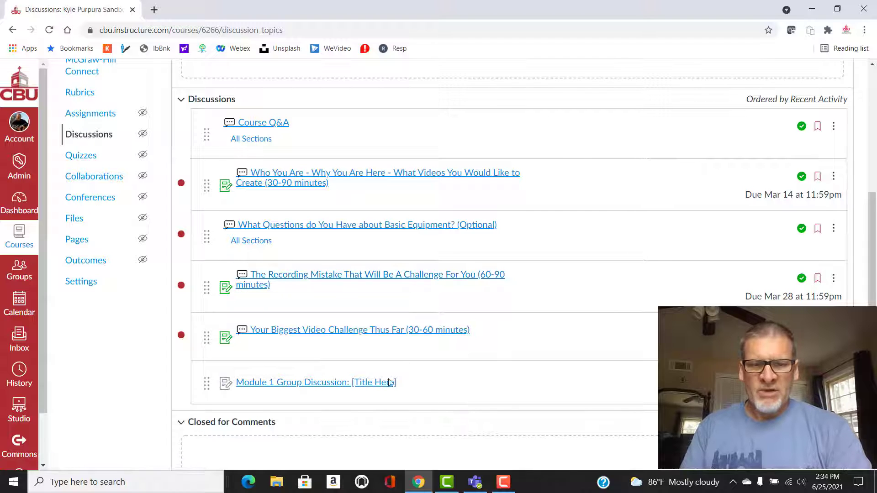
pyautogui.scroll(-2, 450, 389)
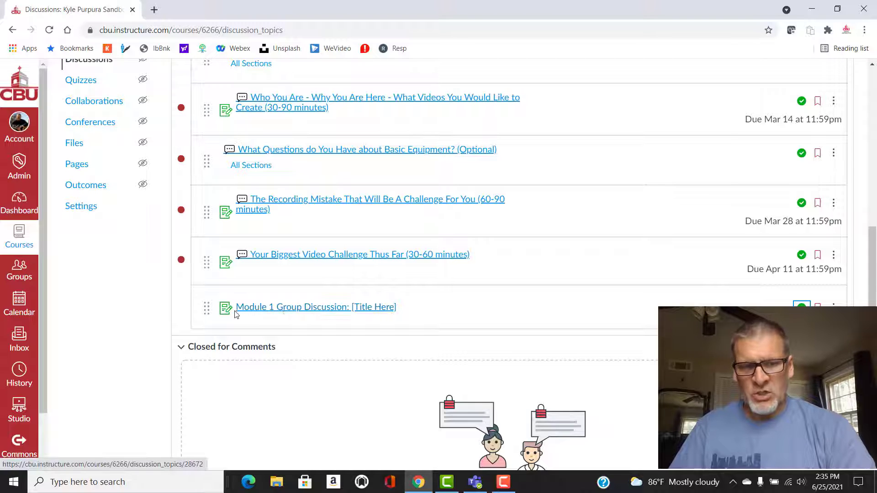
# Open the course's modules and locate Module 1 Group Discussion: [Title Here] within the Sample Module
pyautogui.scroll(8, 355, 308)
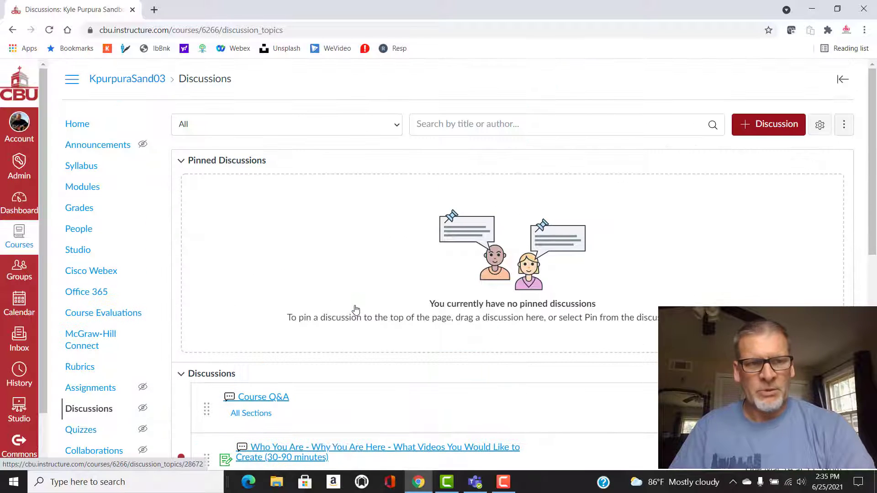
pyautogui.click(84, 190)
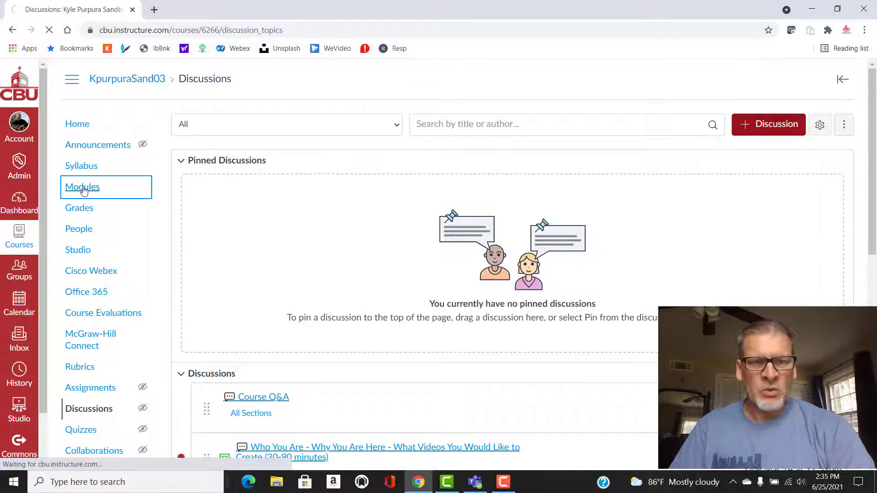
pyautogui.scroll(-3, 330, 305)
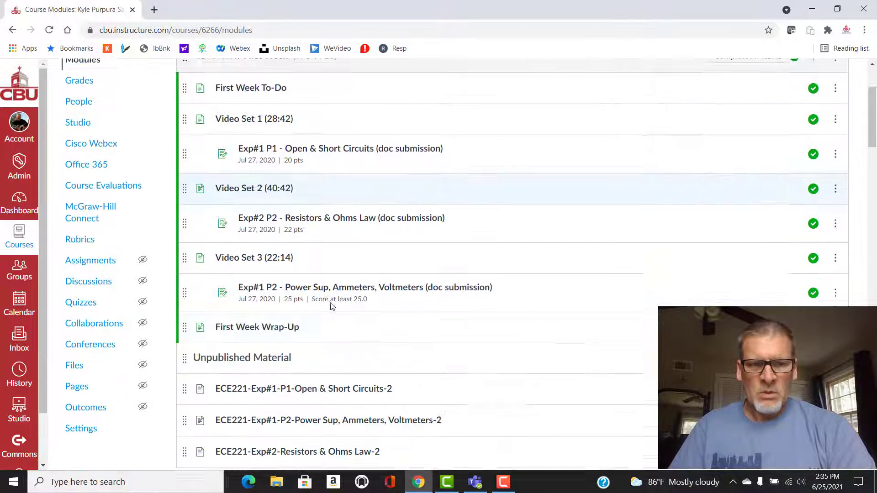
pyautogui.scroll(-9, 332, 306)
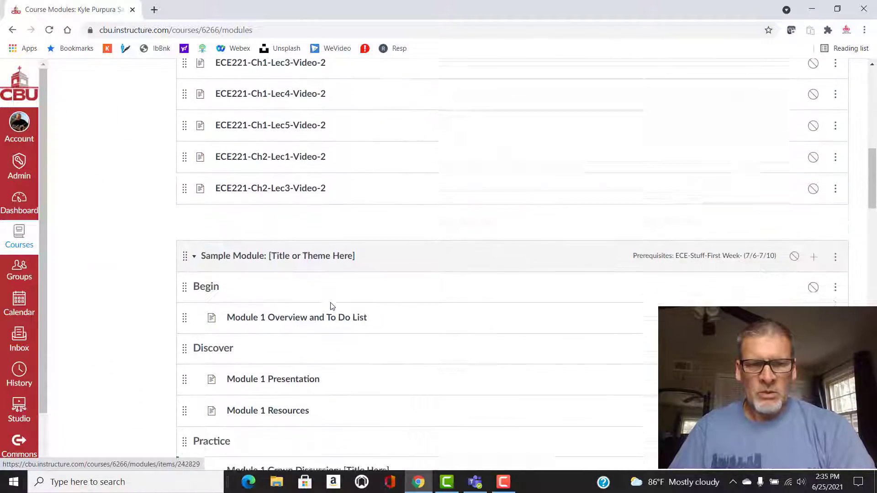
pyautogui.scroll(13, 332, 306)
pyautogui.scroll(-5, 332, 306)
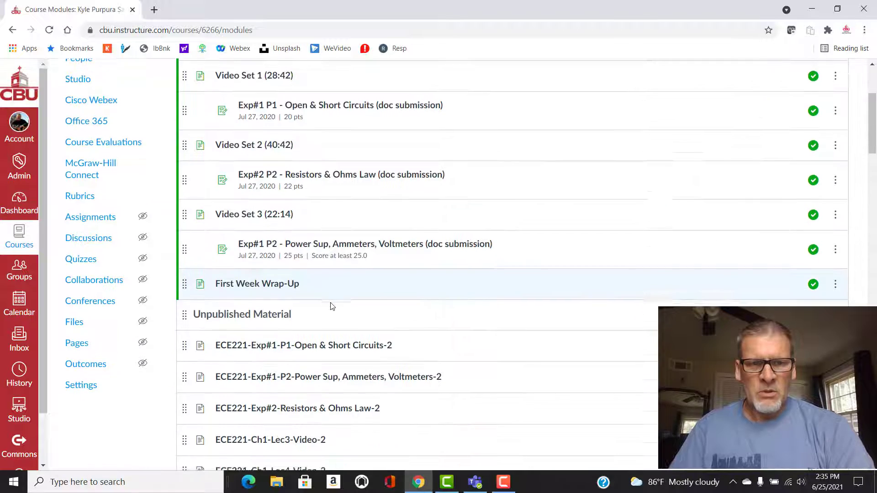
pyautogui.scroll(-12, 332, 306)
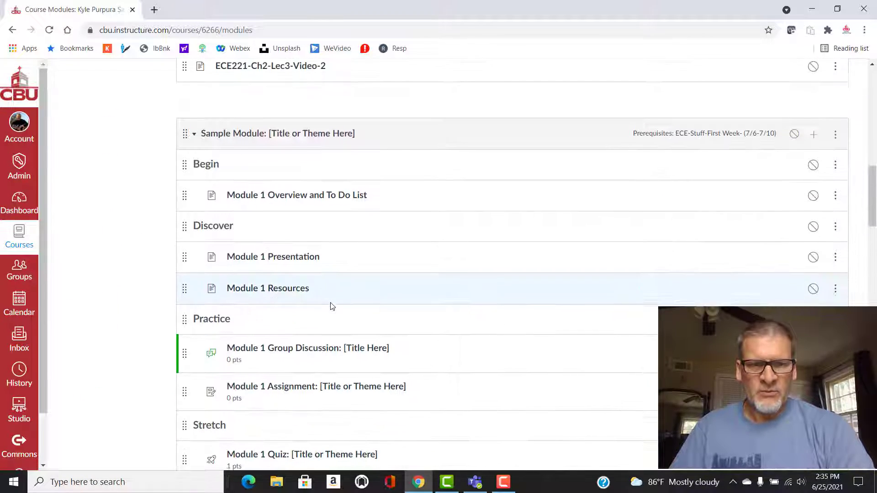
pyautogui.scroll(-2, 332, 306)
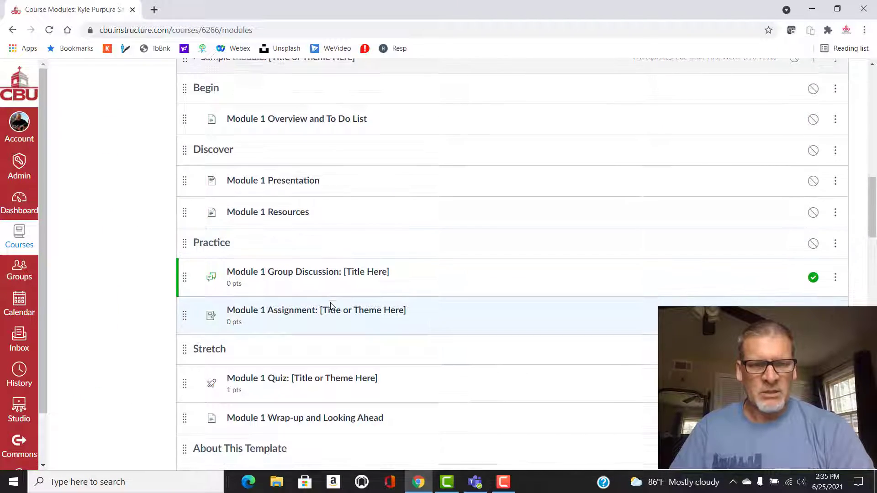
pyautogui.scroll(-2, 332, 306)
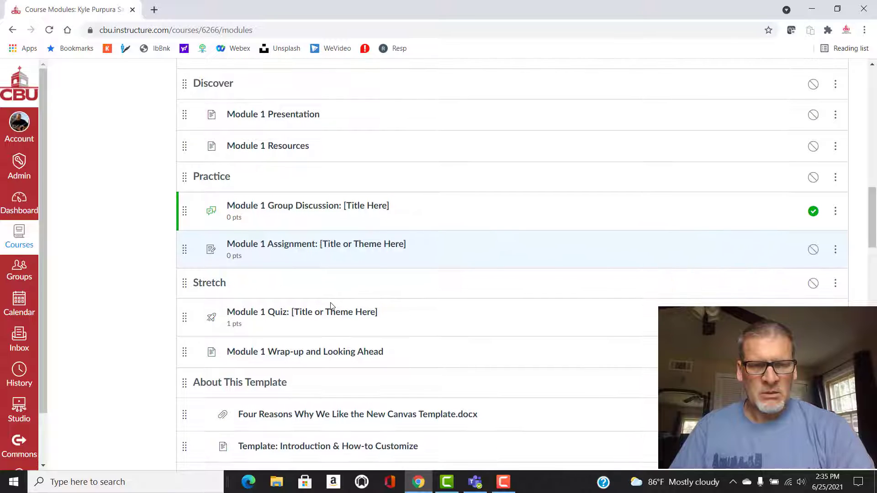
pyautogui.scroll(-1, 330, 305)
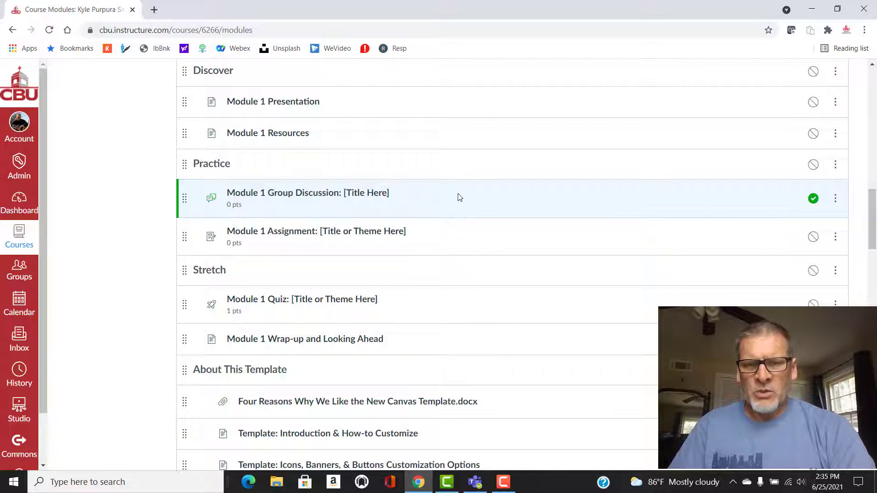
# Remove Module 1 Group Discussion: [Title Here] from the Practice section of the Sample Module
pyautogui.scroll(5, 459, 197)
pyautogui.scroll(-6, 459, 198)
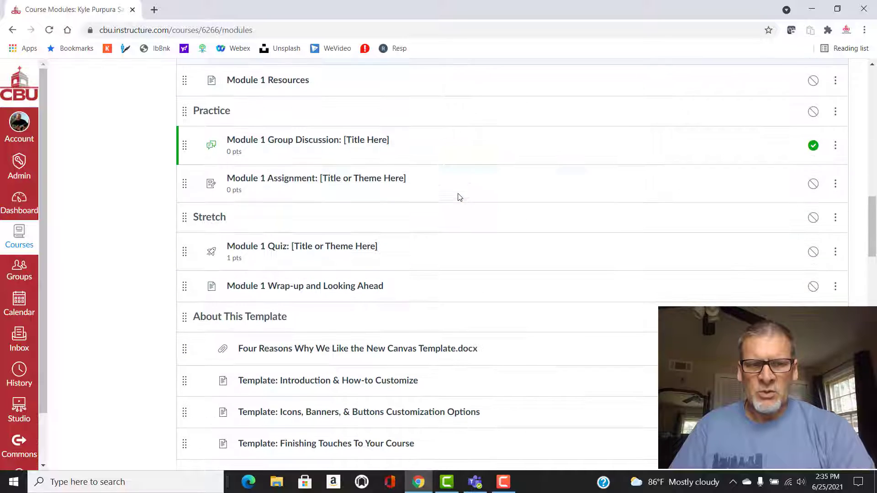
pyautogui.click(836, 146)
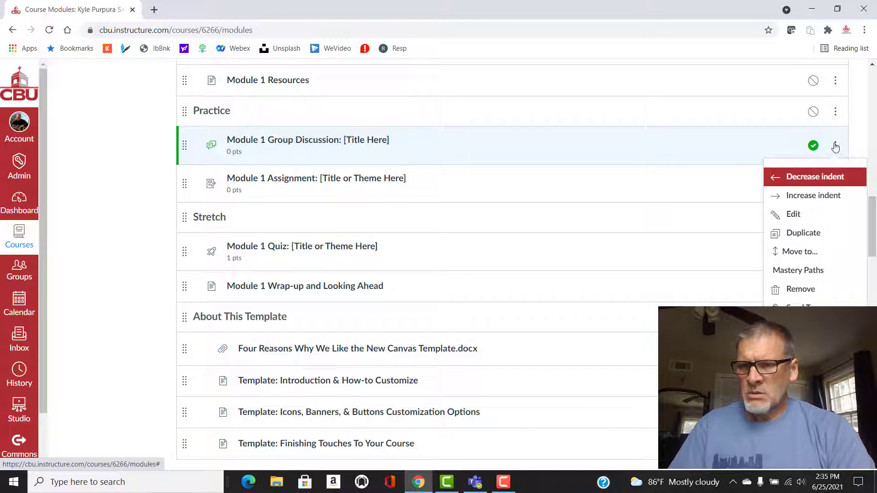
pyautogui.click(804, 292)
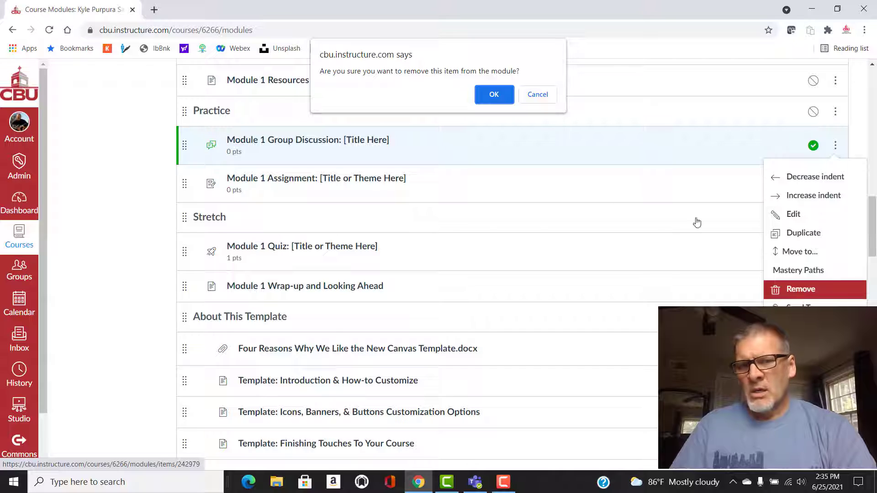
pyautogui.click(495, 96)
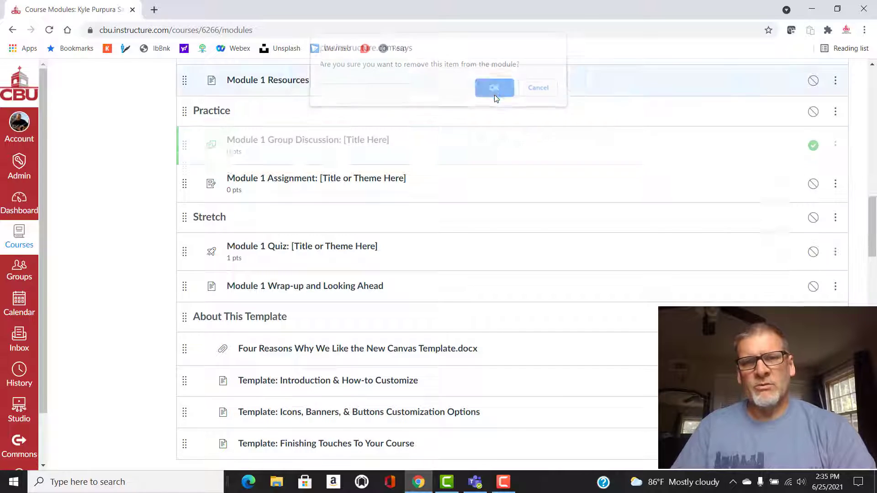
# Review the Sample Module's items, then return to the Discussions list and look for Module 1 Group Discussion: [Title Here]
pyautogui.scroll(6, 421, 147)
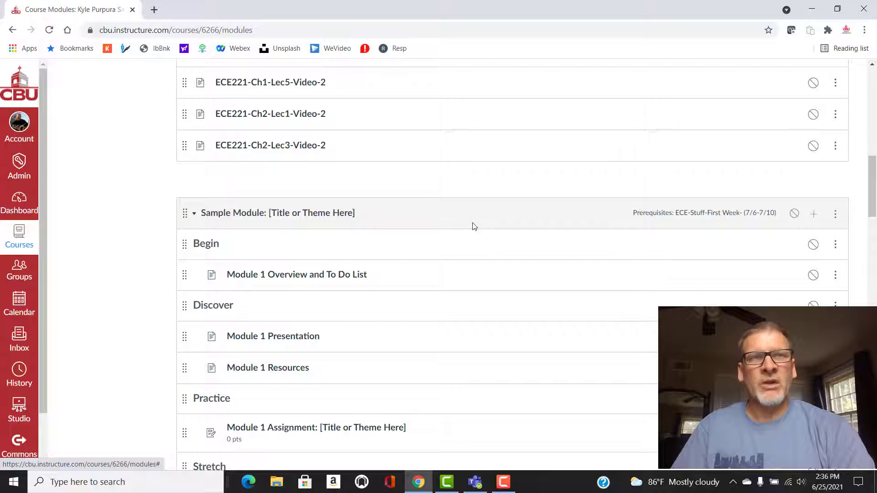
pyautogui.scroll(-2, 462, 327)
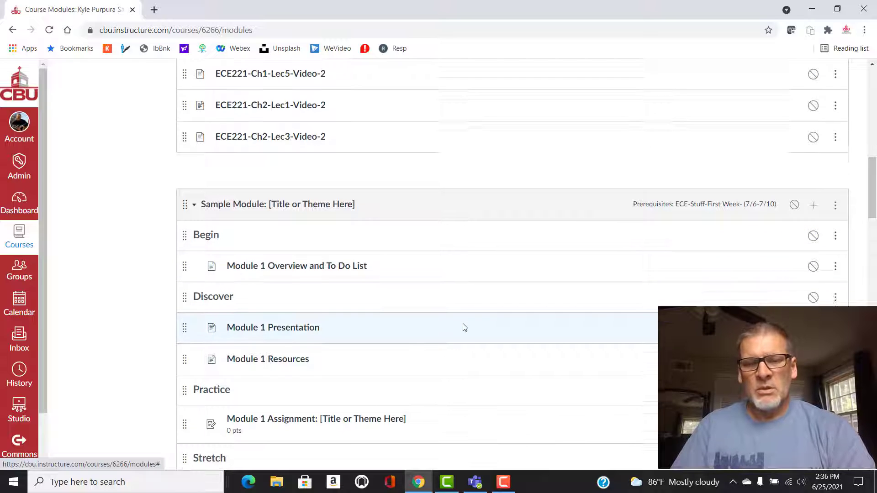
pyautogui.scroll(1, 462, 327)
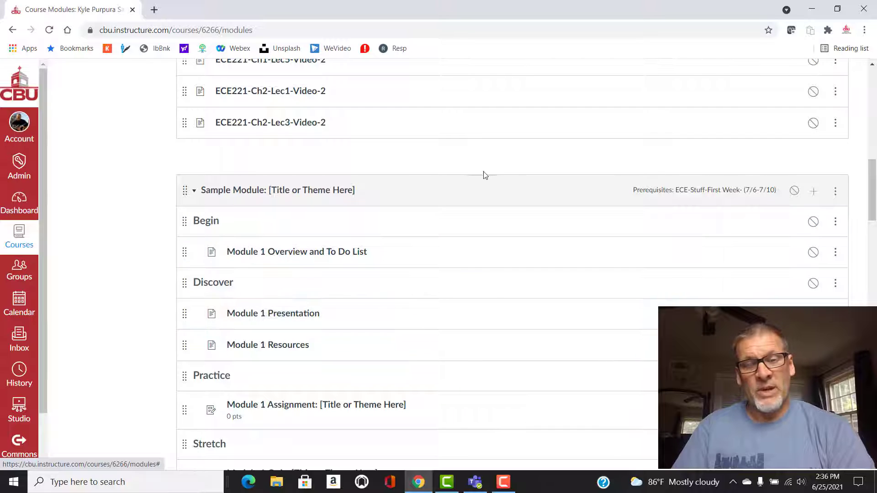
pyautogui.scroll(-1, 458, 254)
pyautogui.scroll(10, 458, 255)
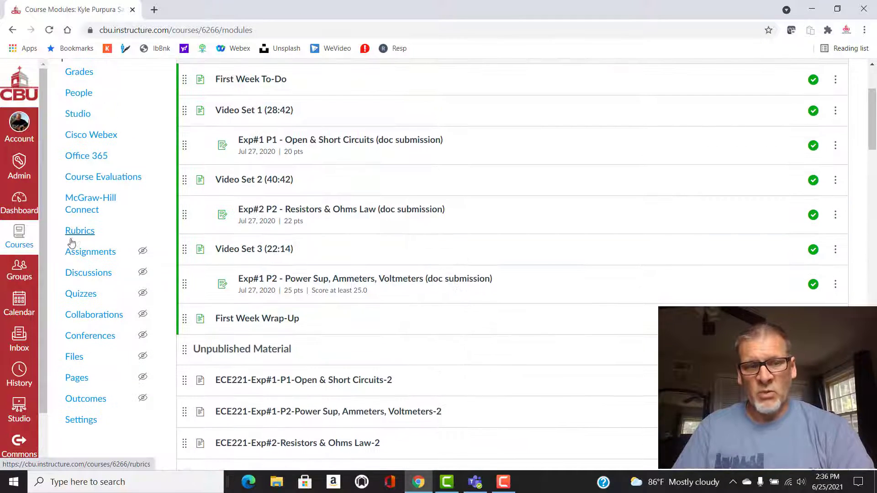
pyautogui.click(88, 276)
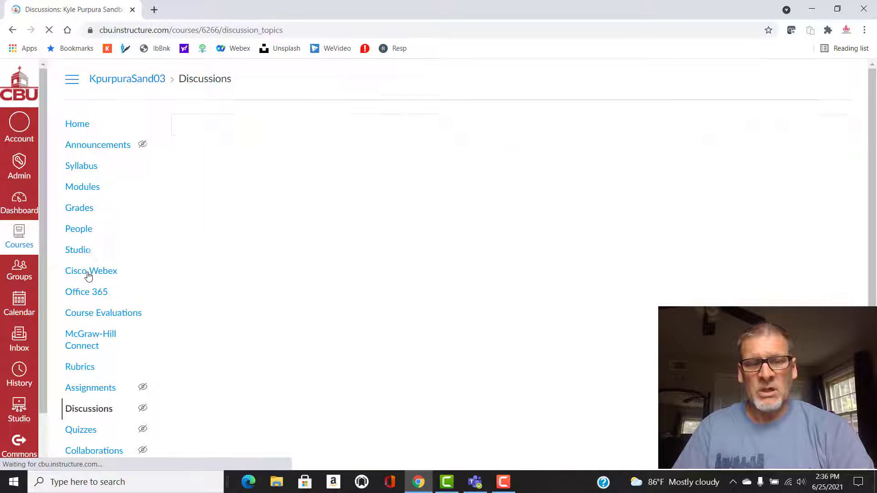
pyautogui.scroll(-10, 392, 359)
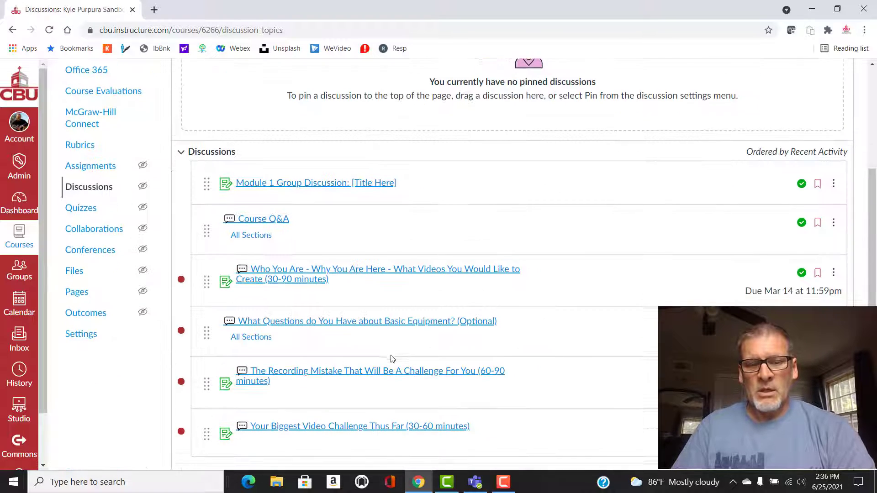
pyautogui.scroll(3, 392, 358)
pyautogui.scroll(2, 392, 358)
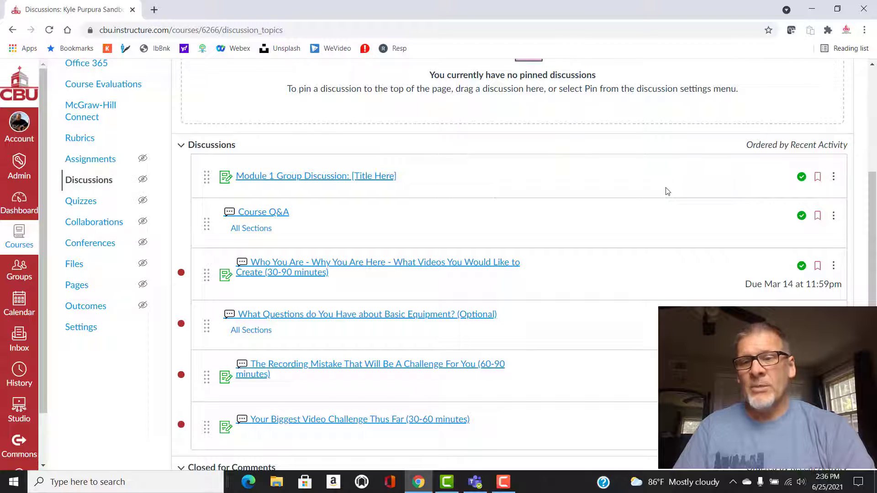
# Delete Module 1 Group Discussion: [Title Here] from the Discussions list and review the remaining discussions
pyautogui.click(834, 177)
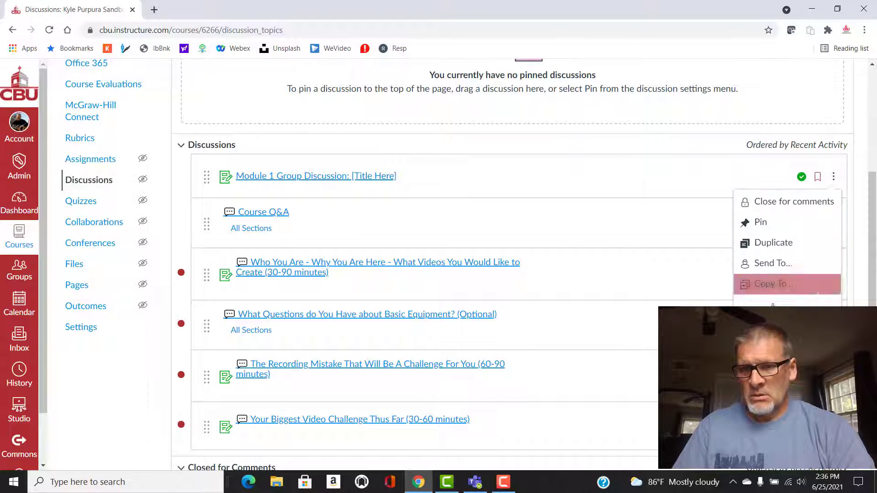
pyautogui.click(772, 325)
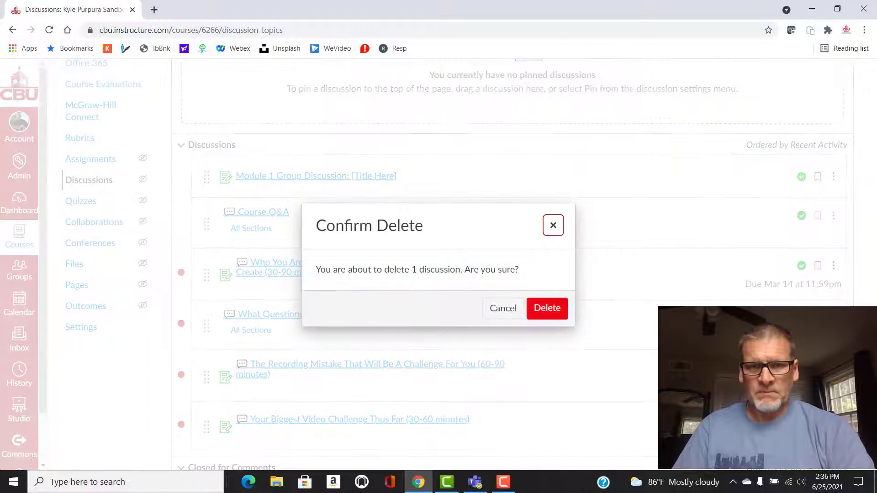
pyautogui.click(553, 310)
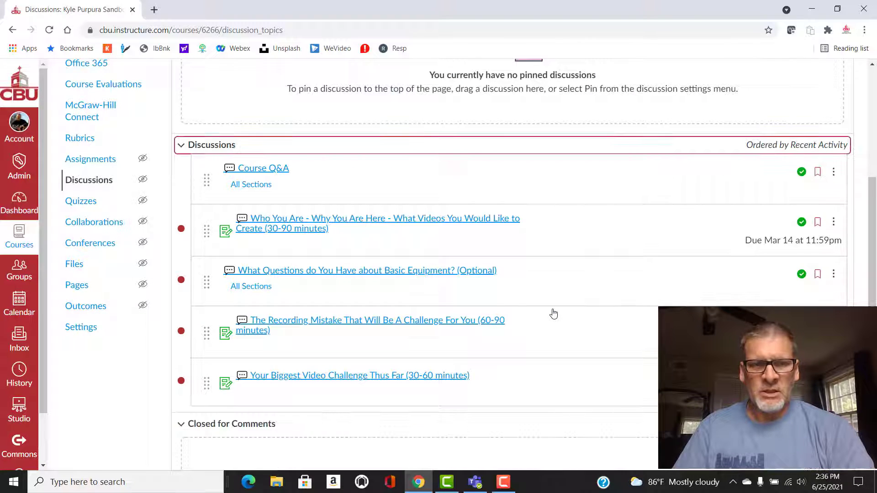
pyautogui.scroll(-3, 554, 313)
pyautogui.scroll(3, 552, 313)
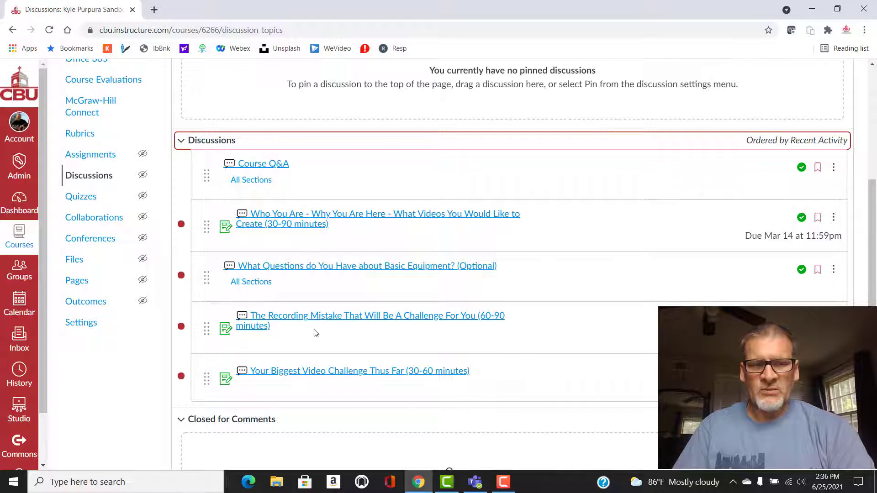
pyautogui.scroll(-4, 324, 415)
pyautogui.scroll(8, 325, 415)
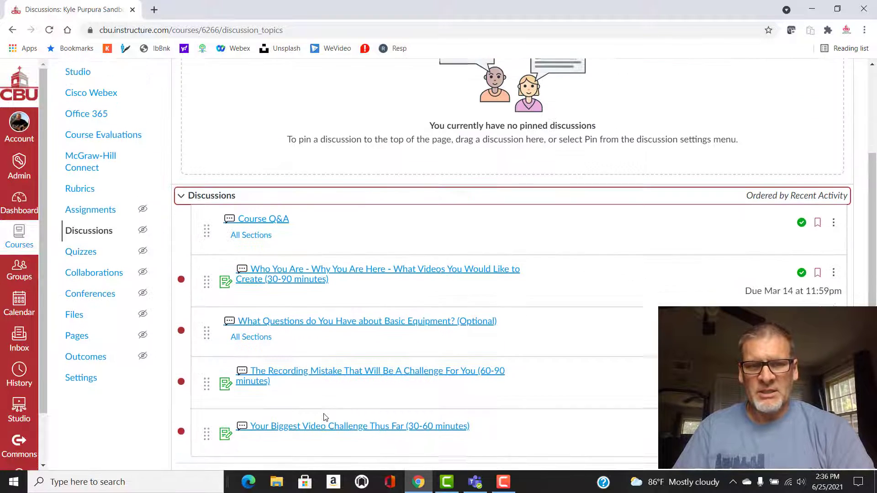